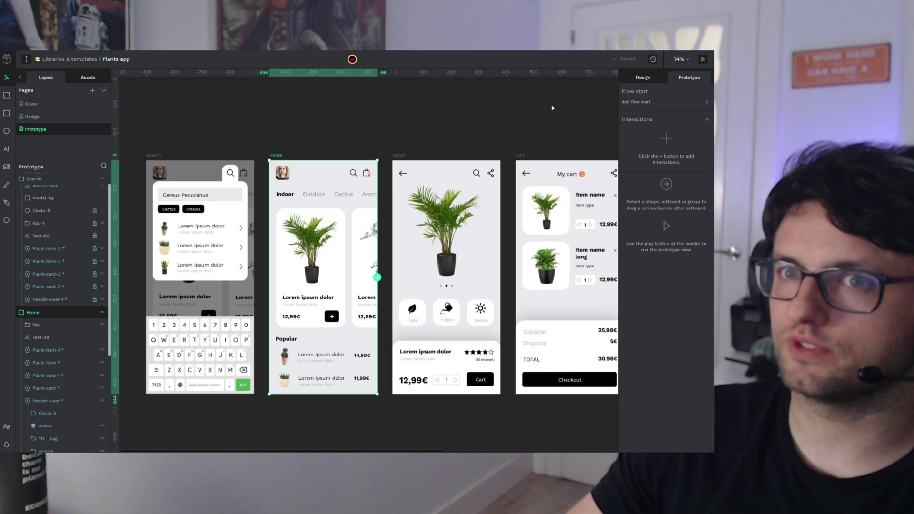
Bring up Penpot's Libraries & templates page and scroll down through the template cards to the Plants app.
key("alt+Tab")
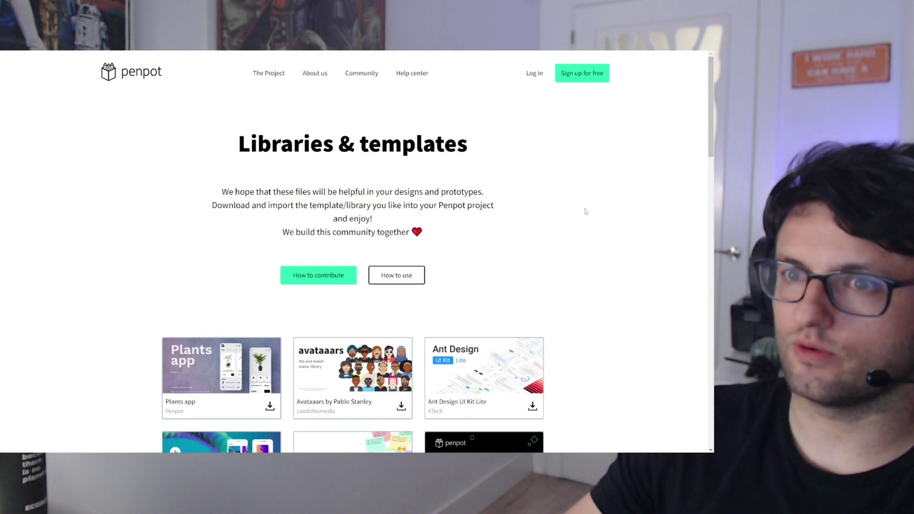
scroll(587, 211, "down", 3)
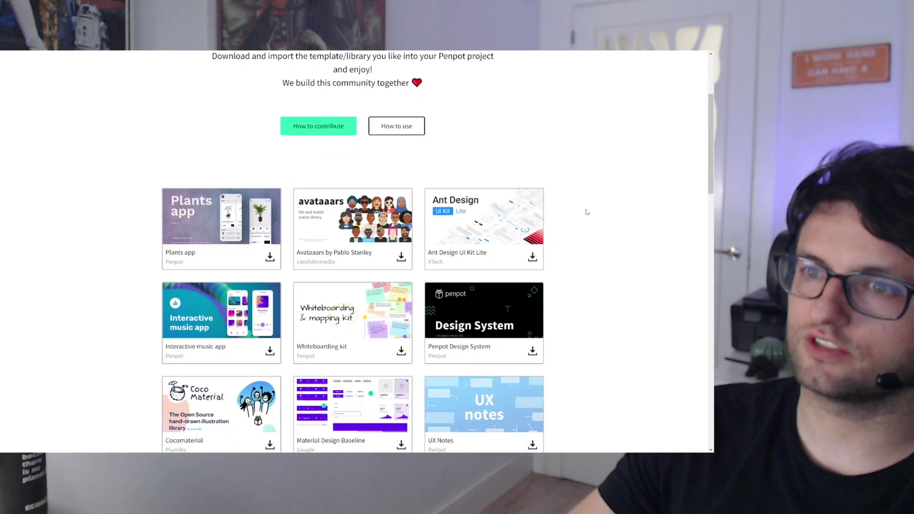
scroll(590, 211, "down", 1)
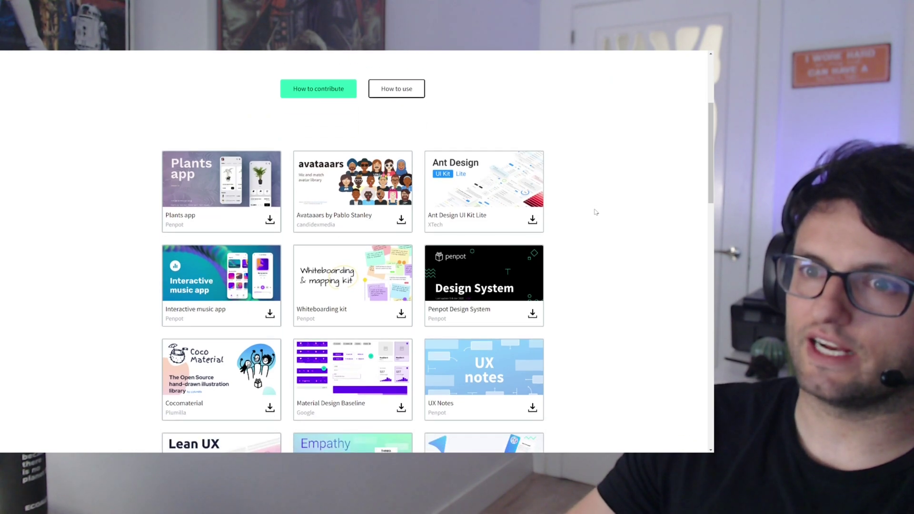
scroll(595, 212, "down", 1)
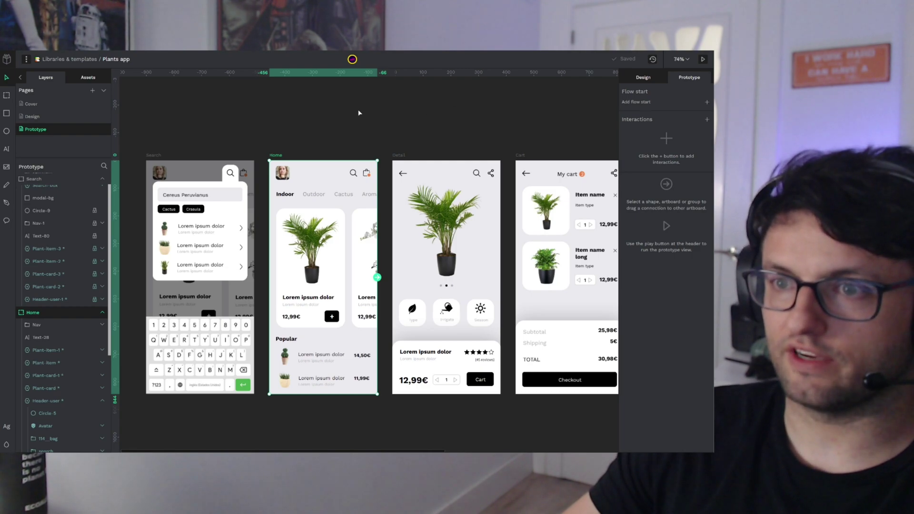
Make the Home board a flow start and rename the new flow to 'Search'.
scroll(353, 123, "right", 4)
scroll(408, 108, "left", 4)
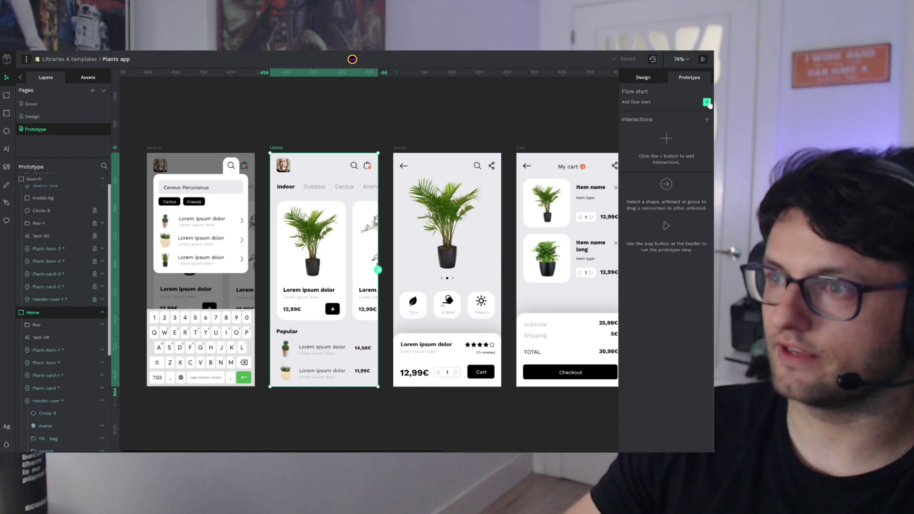
left_click(708, 103)
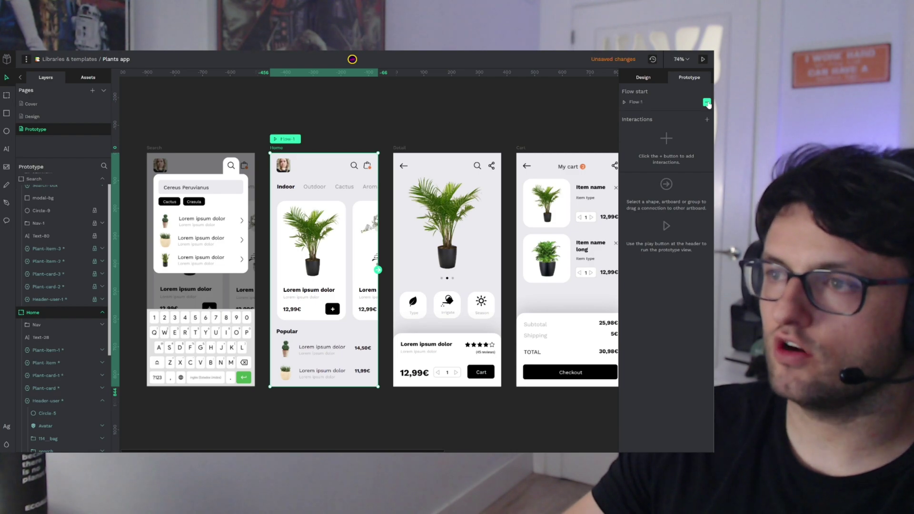
double_click(638, 103)
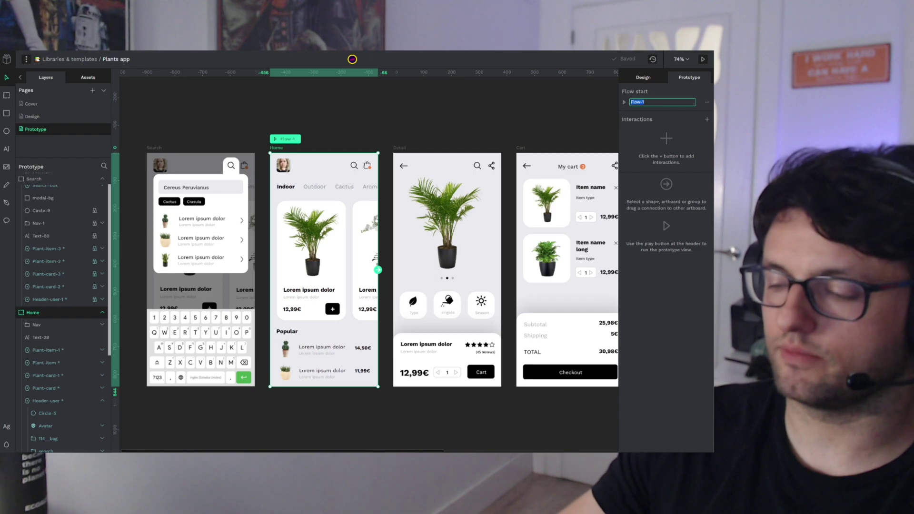
type("Search")
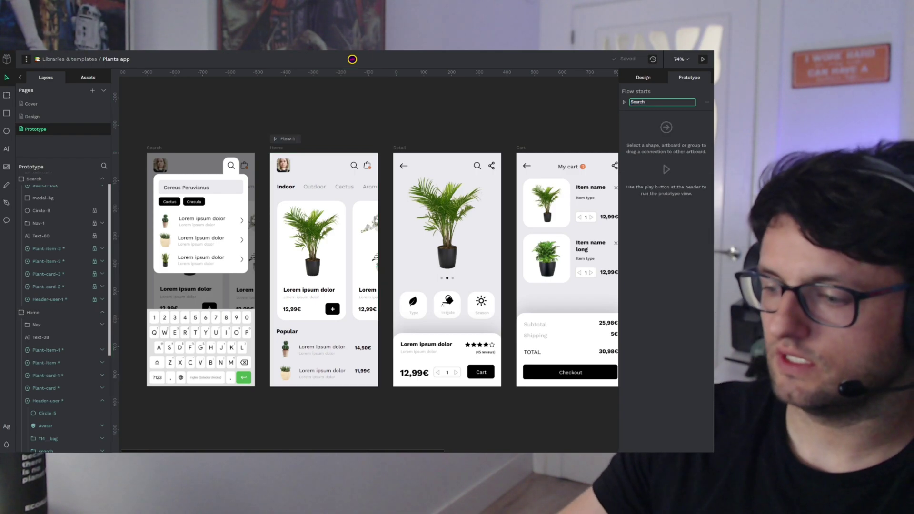
key("Return")
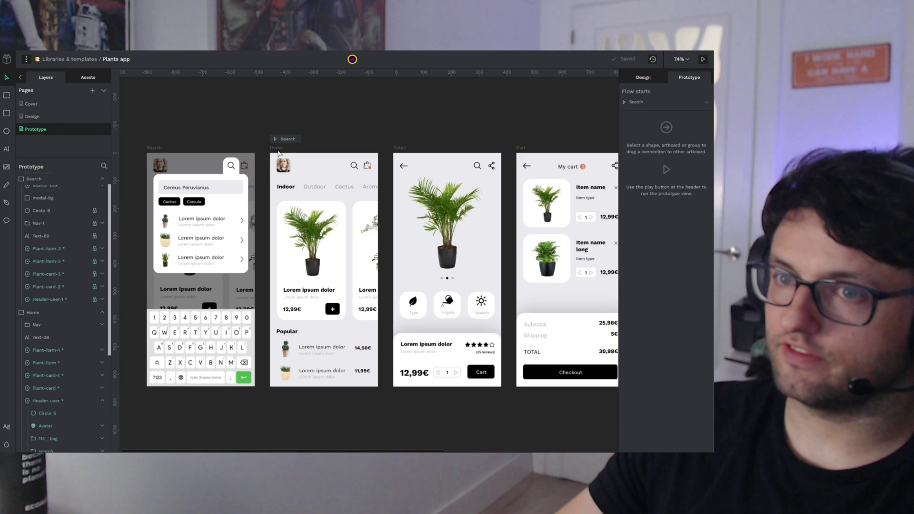
Link Home's first plant card to the Detail board with a Dissolve on-click transition.
left_click(294, 139)
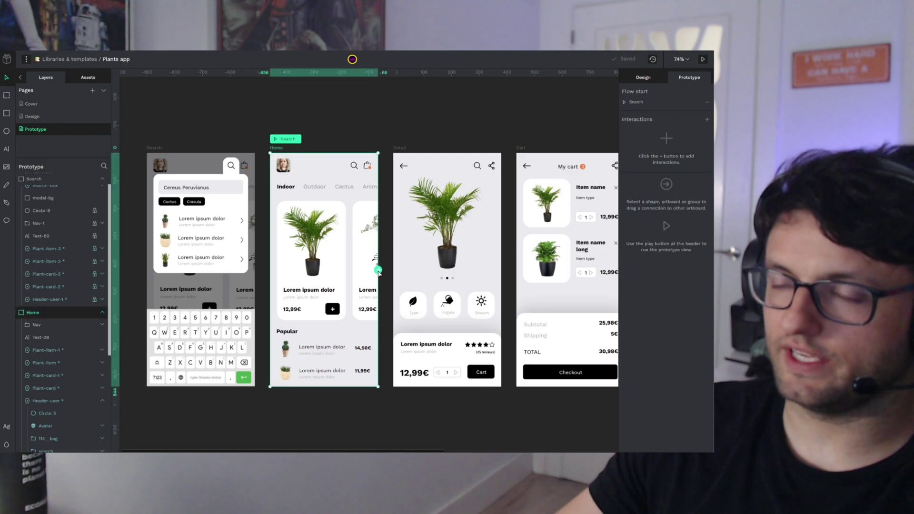
left_click(346, 262)
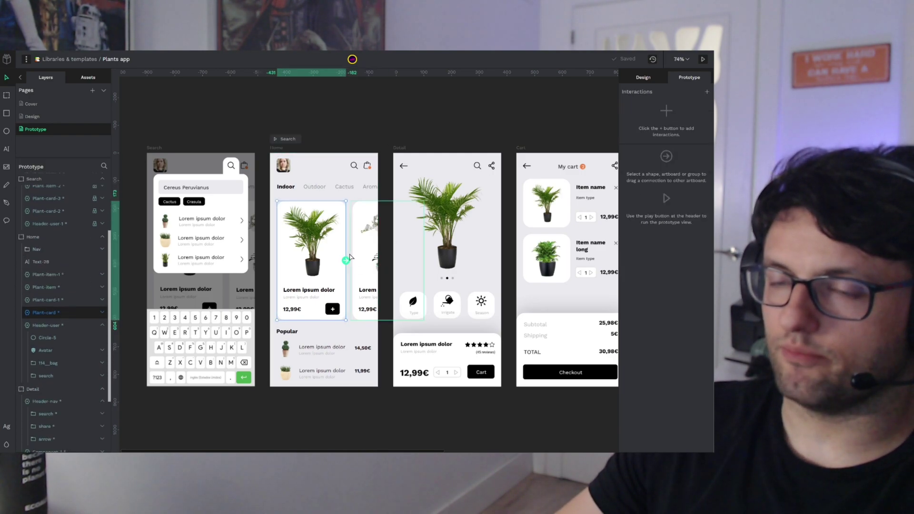
left_click_drag(347, 262, 395, 275)
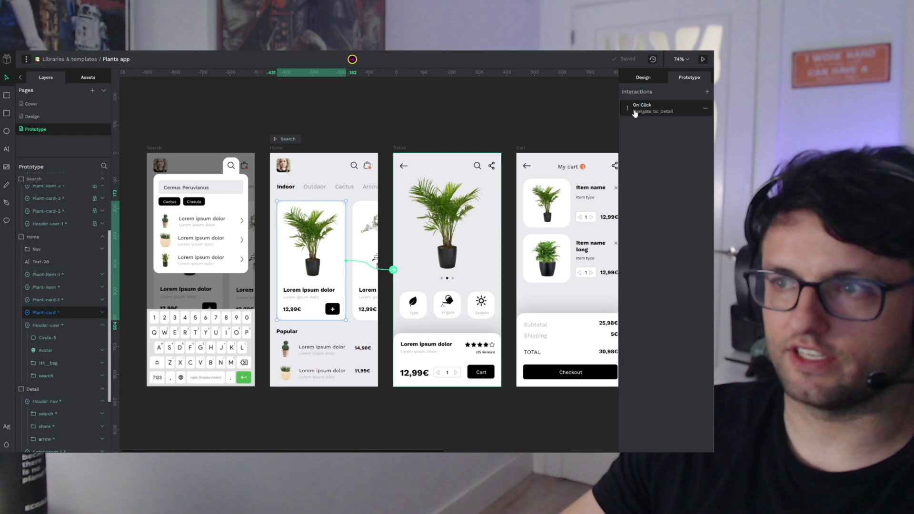
left_click(629, 110)
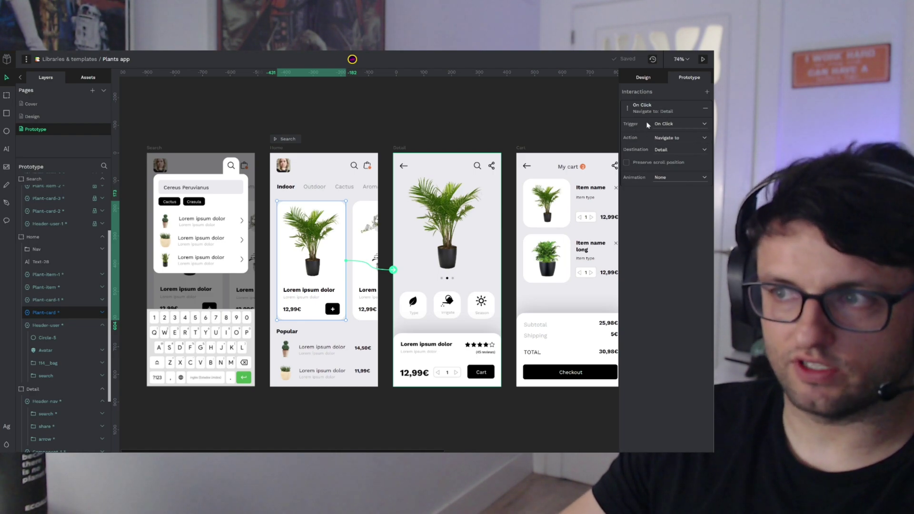
left_click(668, 180)
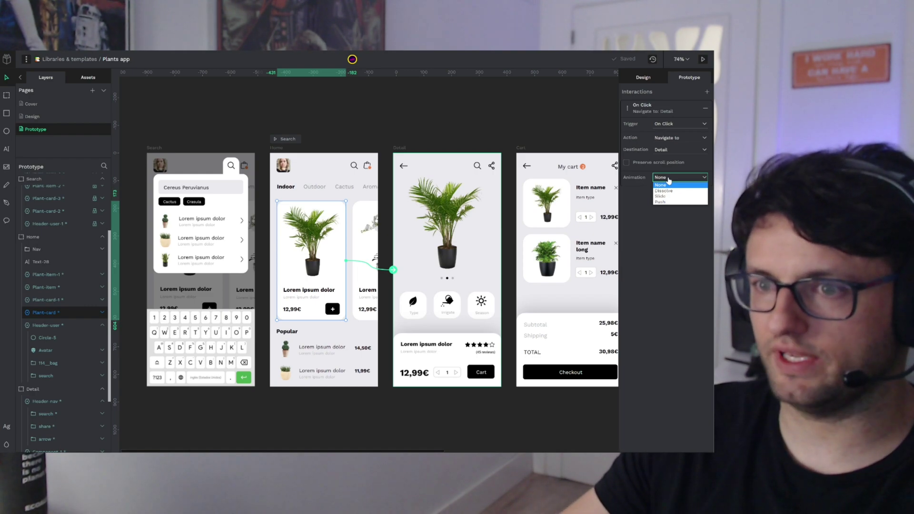
left_click(665, 190)
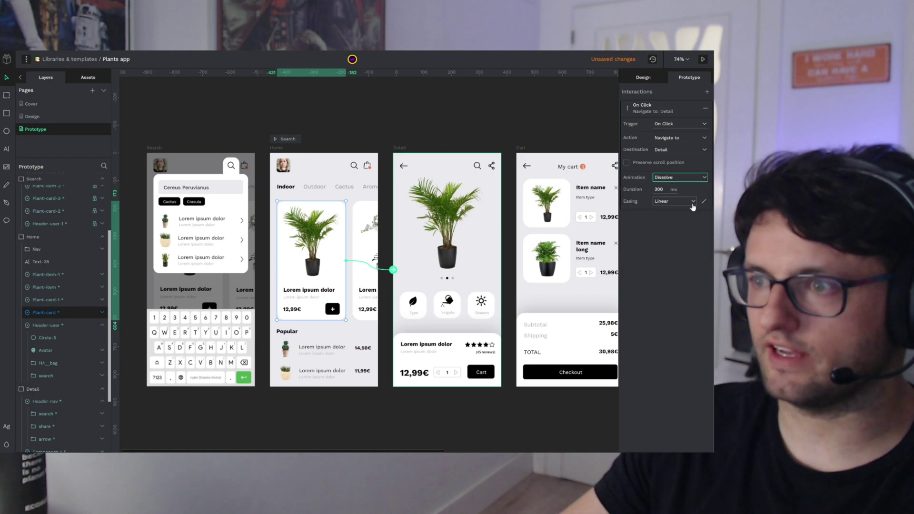
left_click(354, 206)
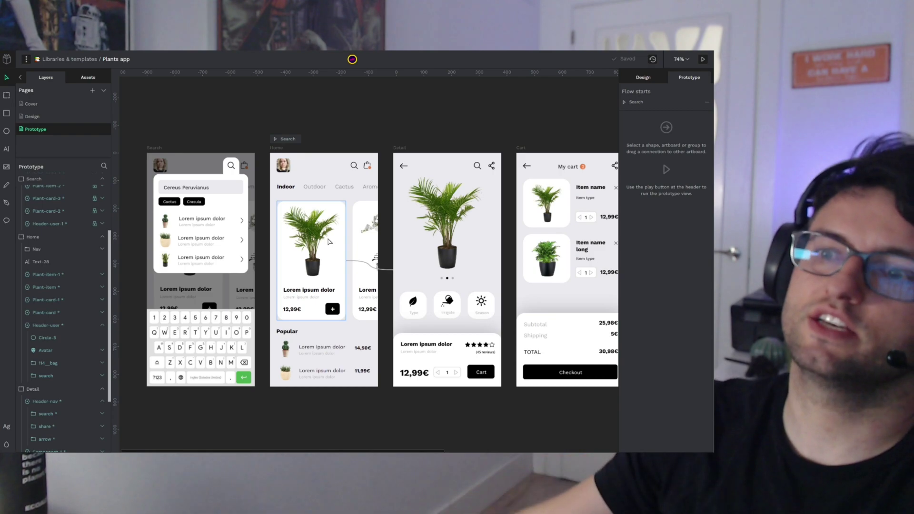
Link Detail's back arrow to Home with a leftward Push using Ease easing, then enter view mode.
left_click(403, 167)
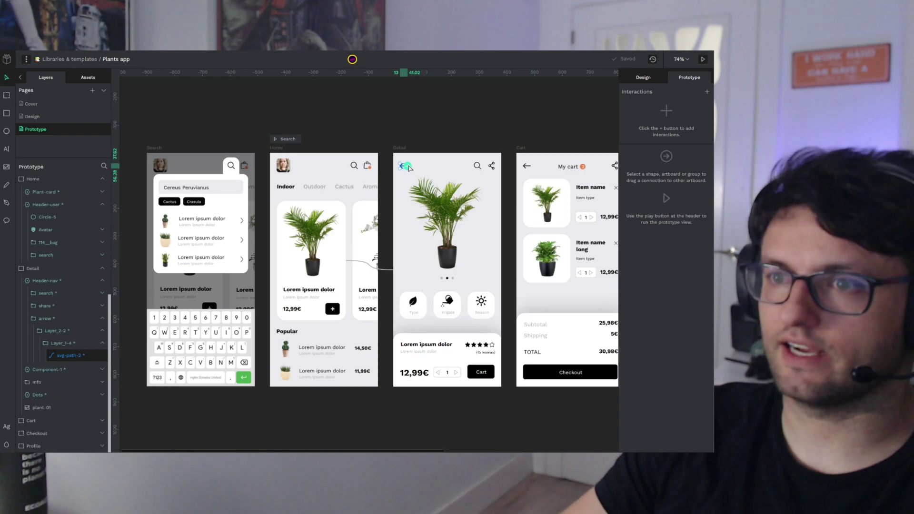
left_click_drag(409, 167, 367, 267)
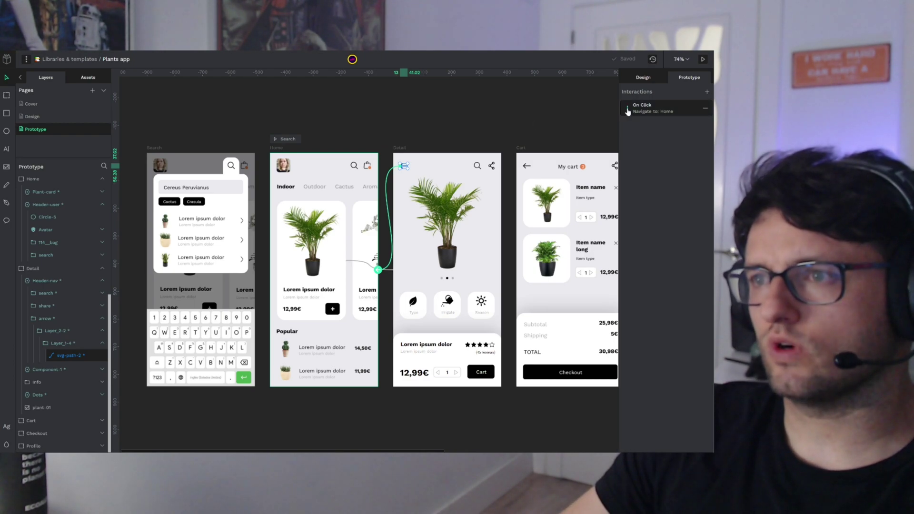
left_click(667, 109)
left_click(680, 178)
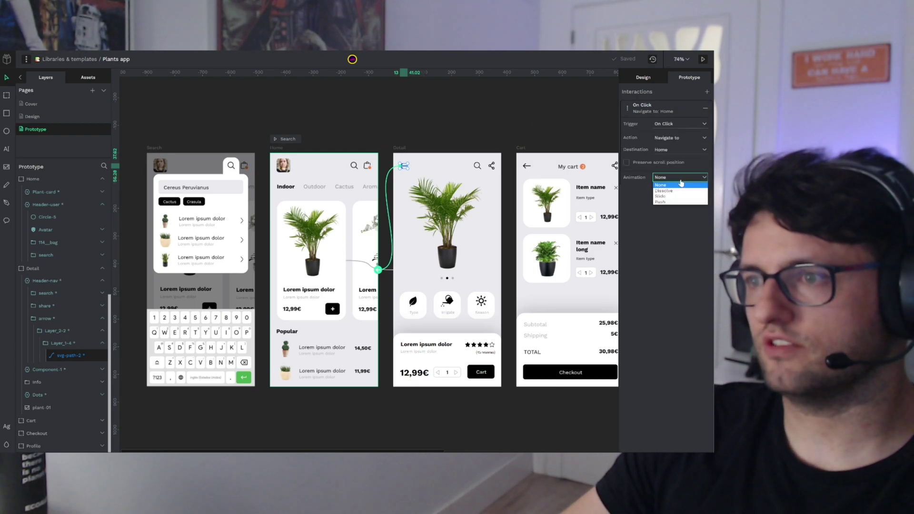
left_click(675, 202)
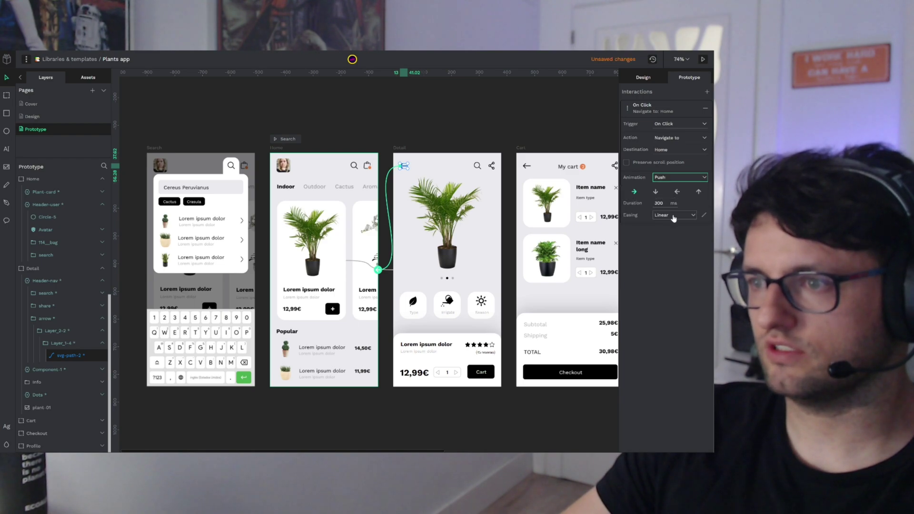
left_click(673, 215)
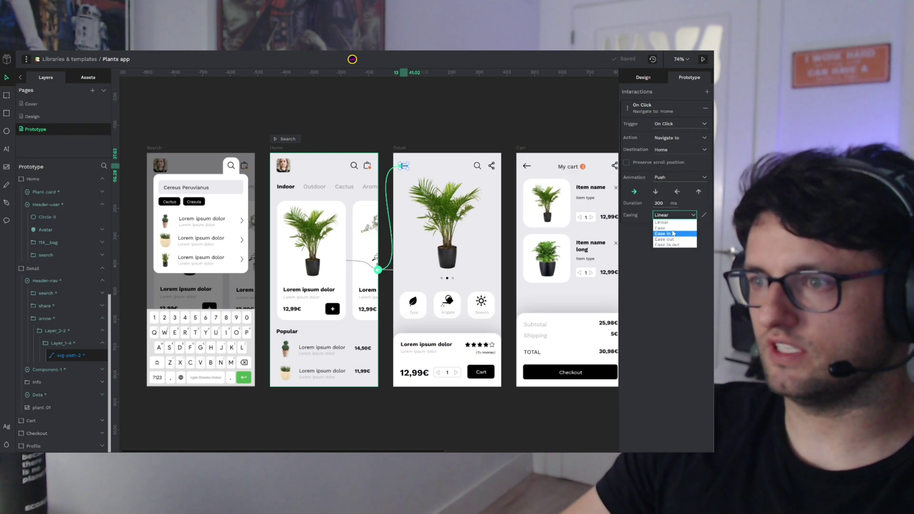
left_click(667, 228)
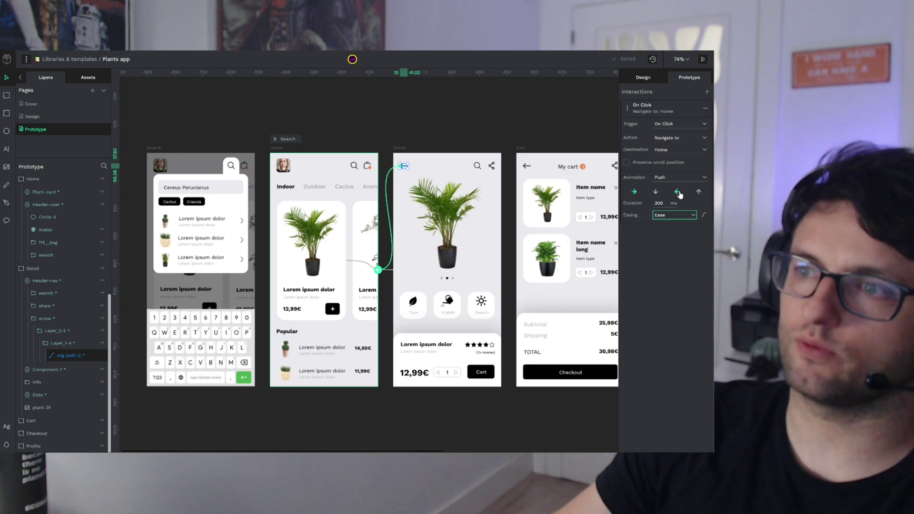
left_click(680, 193)
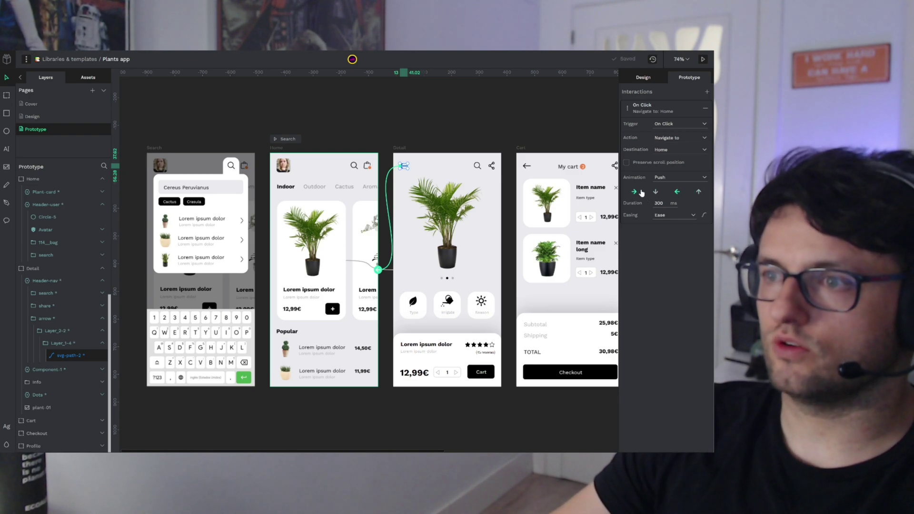
key("g")
key("v")
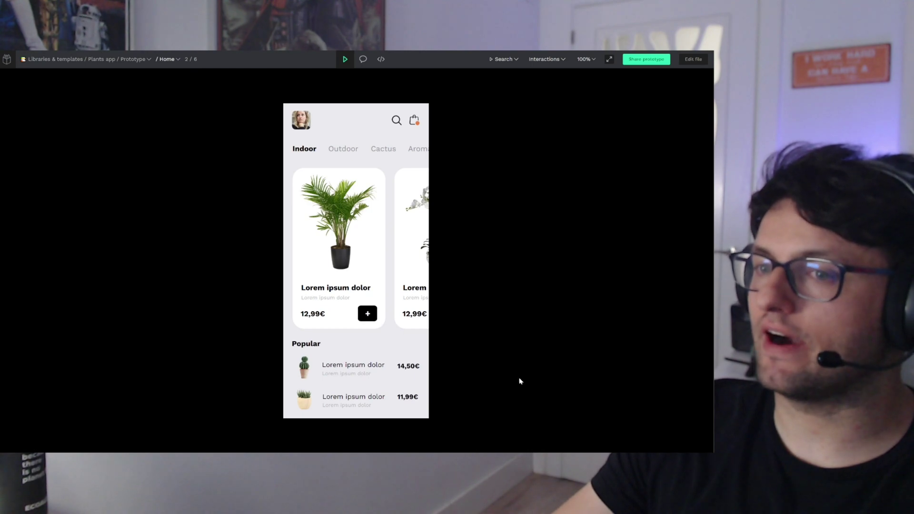
Browse the viewer's list of playable flows and the thumbnails of all six screens.
left_click(509, 60)
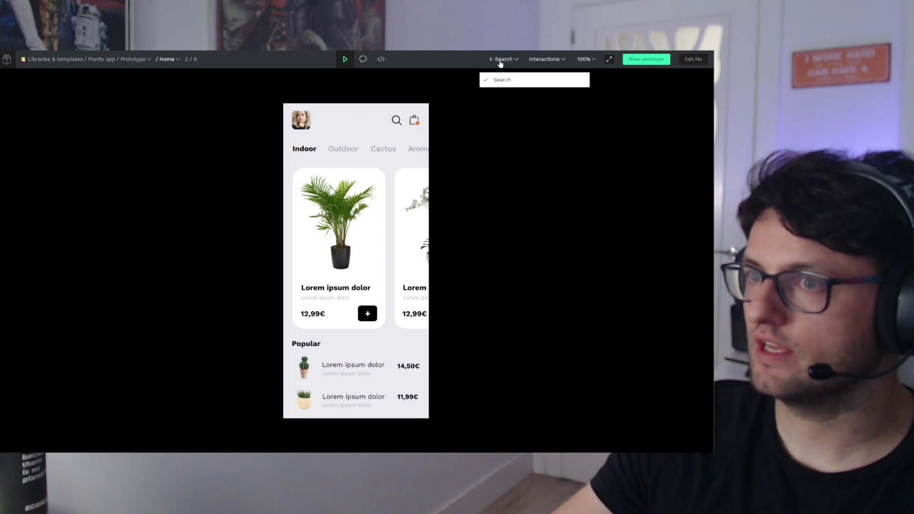
left_click(512, 190)
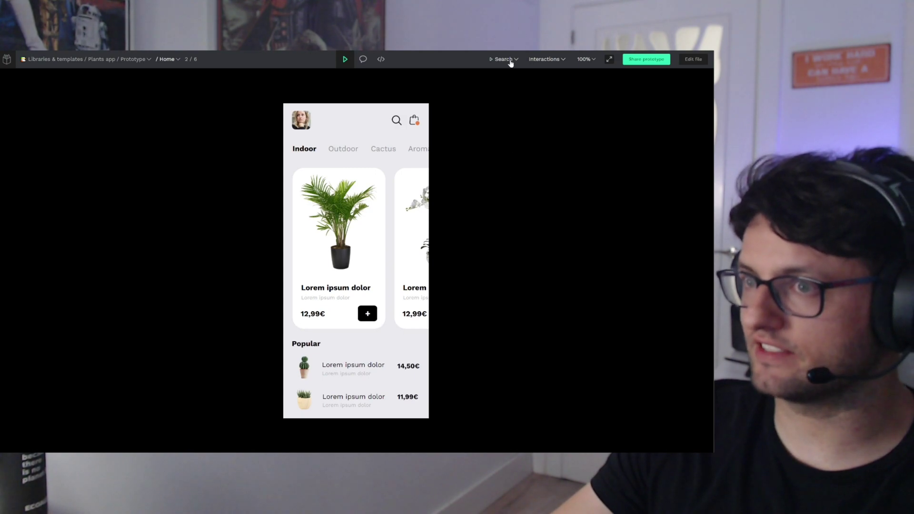
left_click(177, 61)
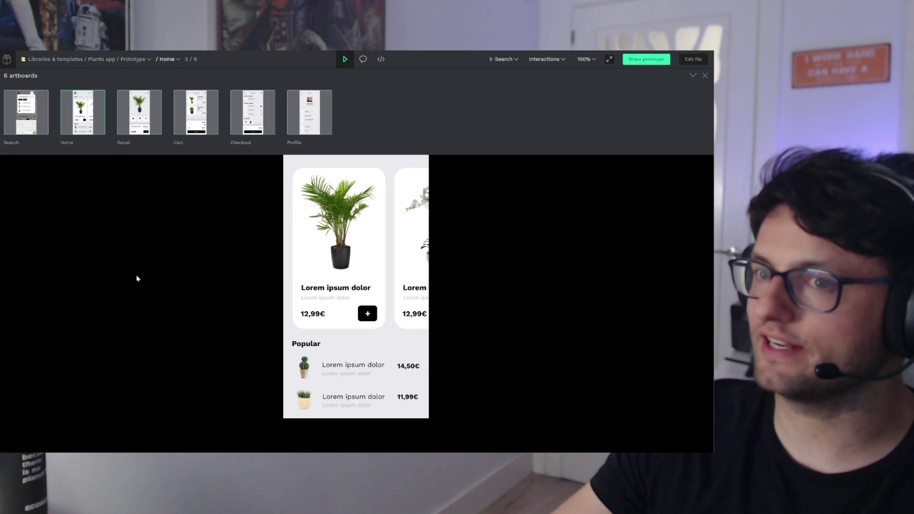
left_click(153, 278)
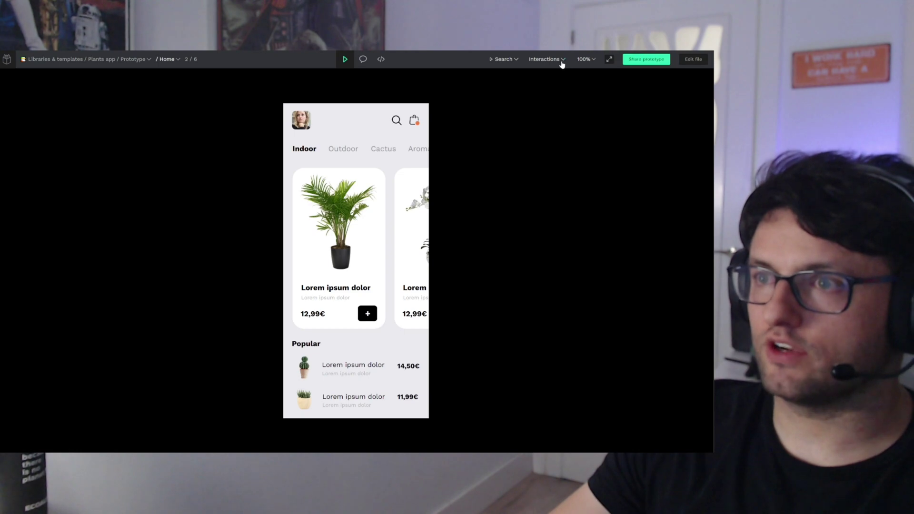
Show, then hide, the clickable-area highlights and open the first plant's Detail screen.
left_click(562, 61)
left_click(548, 93)
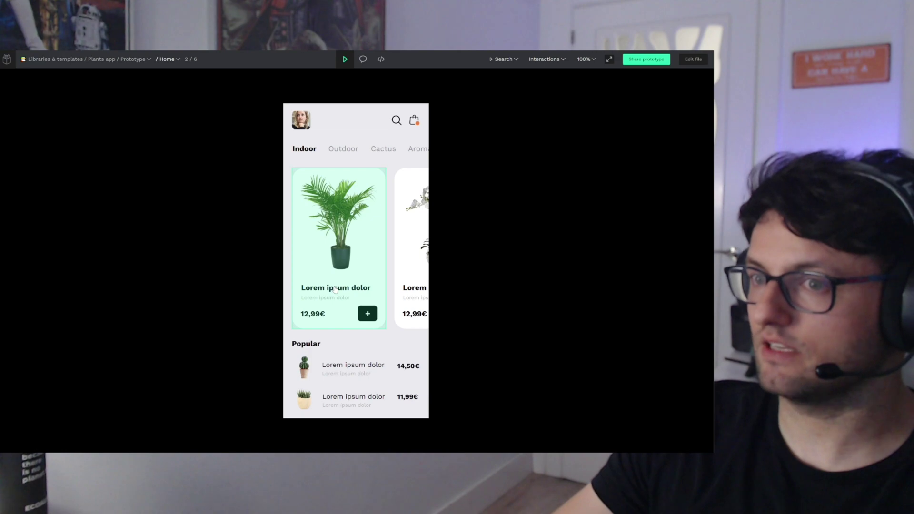
left_click(547, 59)
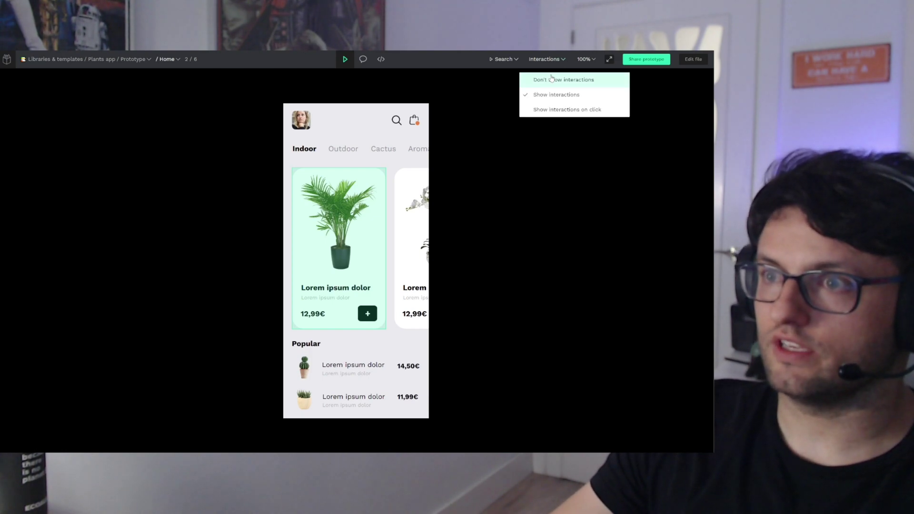
left_click(552, 77)
left_click(341, 251)
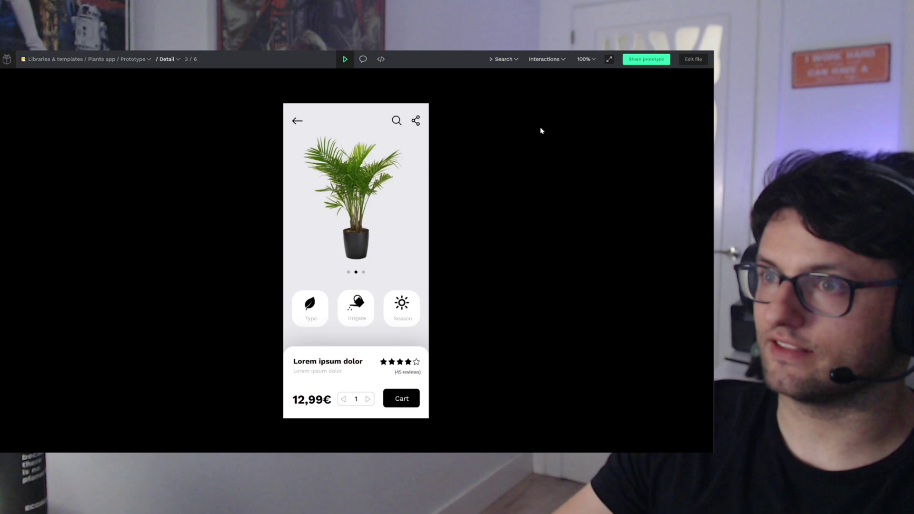
Show, then hide, Detail's clickable-area highlights and use the back arrow to return Home.
left_click(550, 60)
left_click(555, 96)
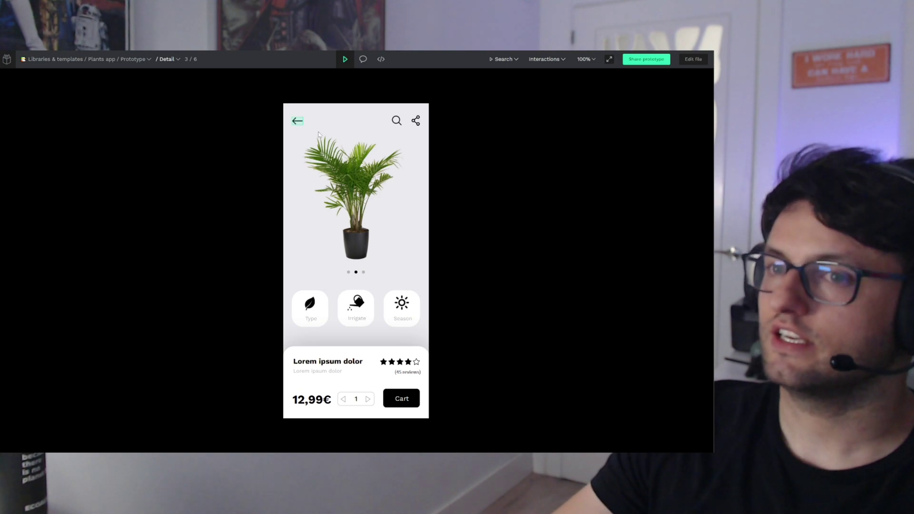
left_click(552, 60)
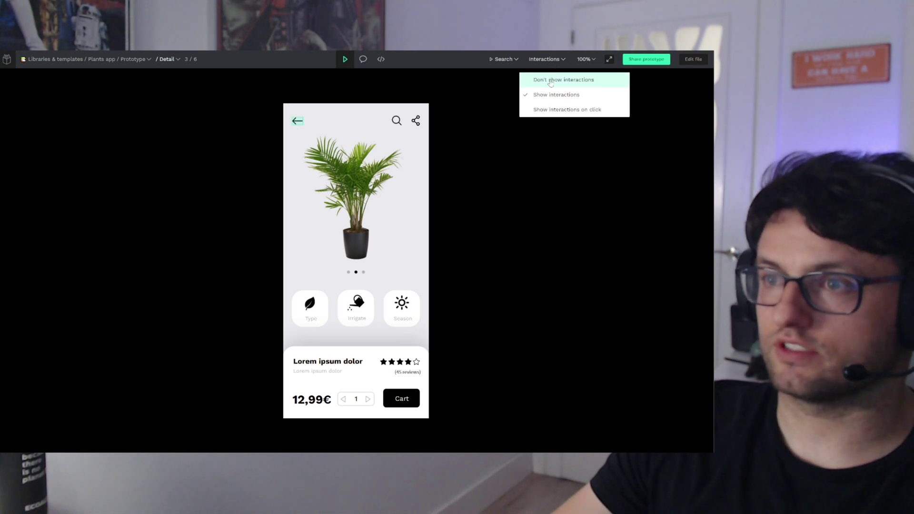
left_click(548, 80)
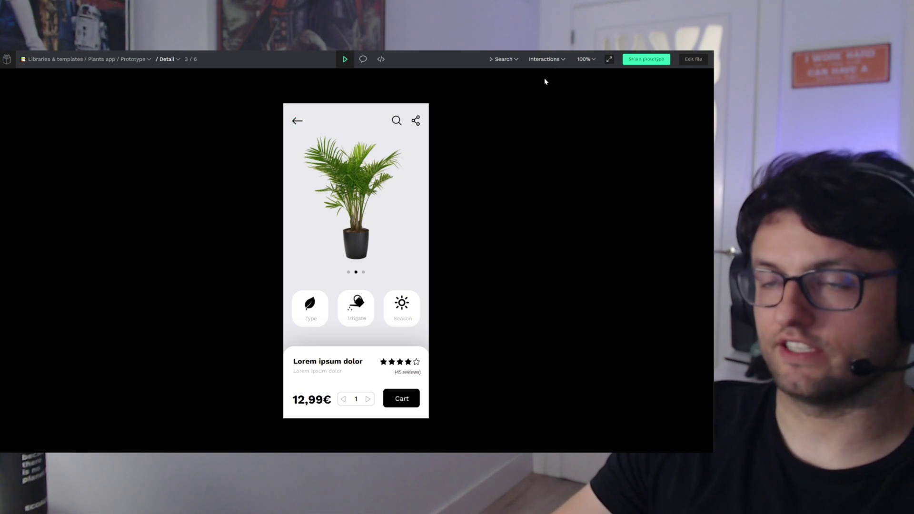
left_click(298, 122)
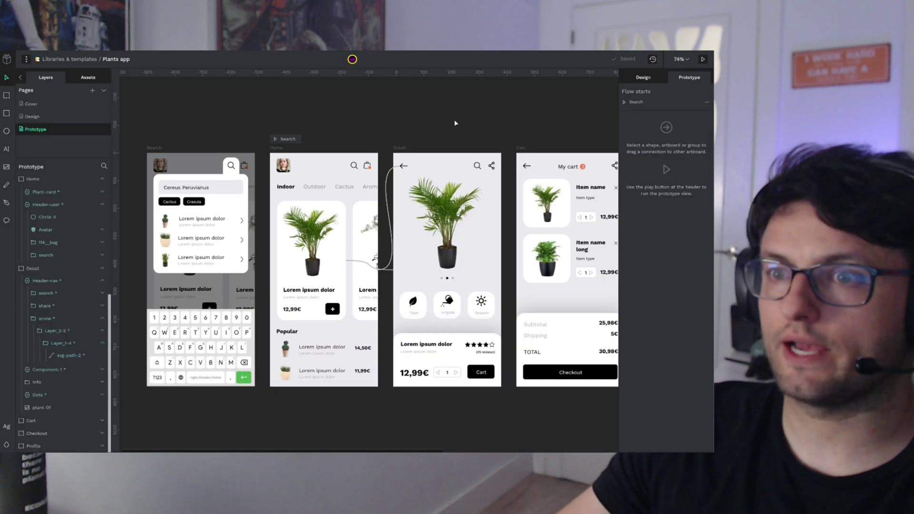
Link Home's search icon to the Search board with a Dissolve on-click transition.
left_click(354, 165, "ctrl")
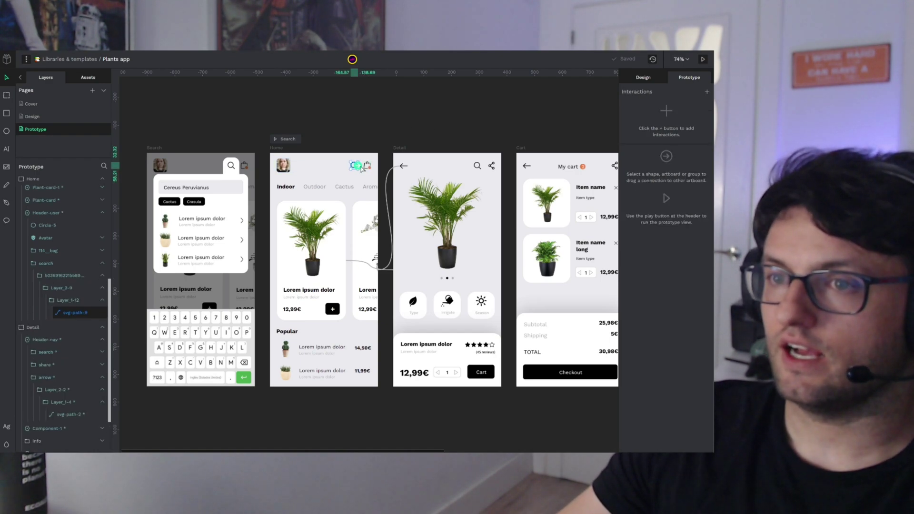
left_click_drag(359, 167, 214, 266)
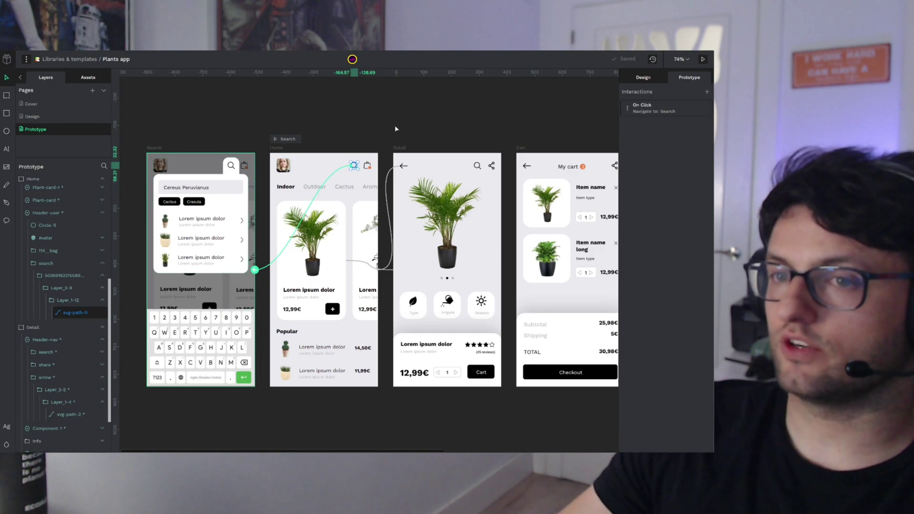
left_click(650, 108)
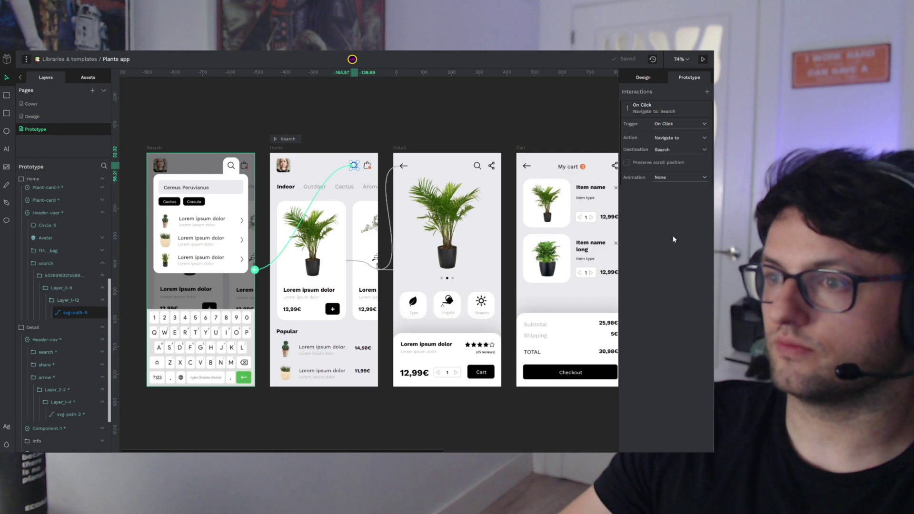
left_click(680, 179)
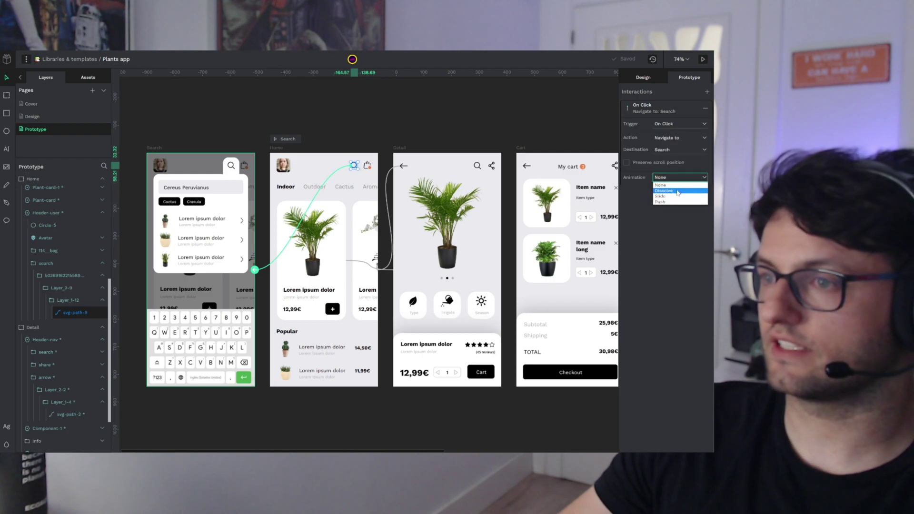
left_click(678, 191)
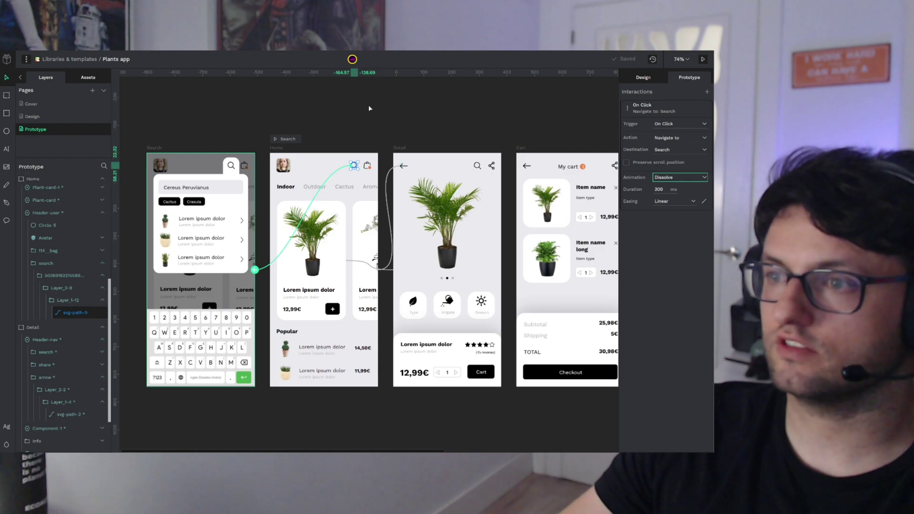
left_click(401, 123)
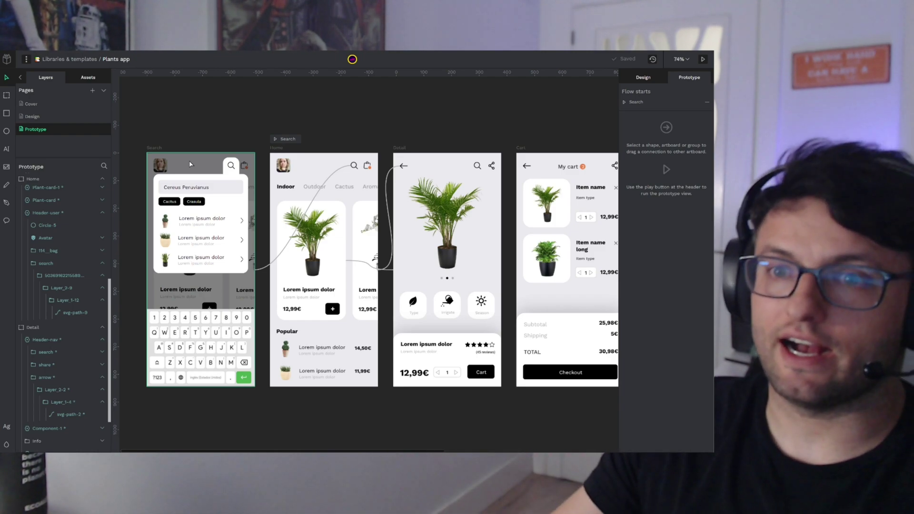
Link the Search board back to Home with a Dissolve transition using Ease out easing.
left_click(193, 164)
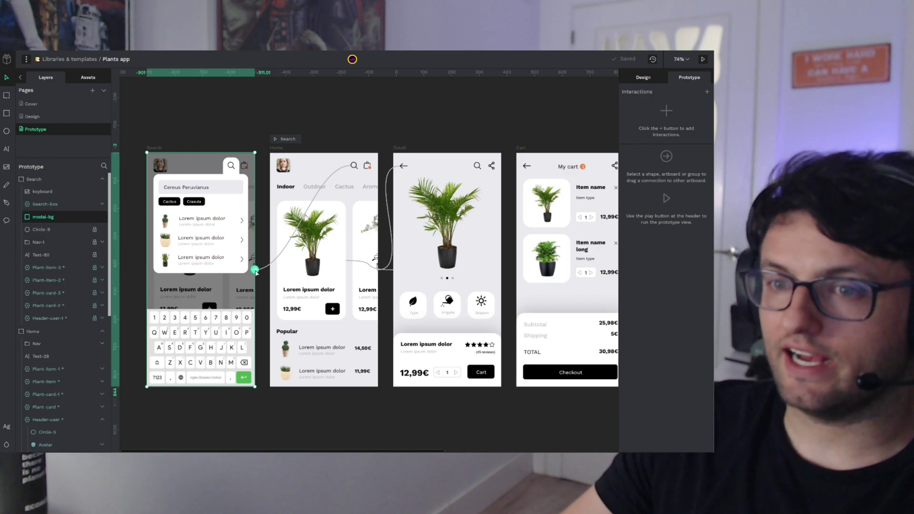
left_click_drag(255, 272, 276, 292)
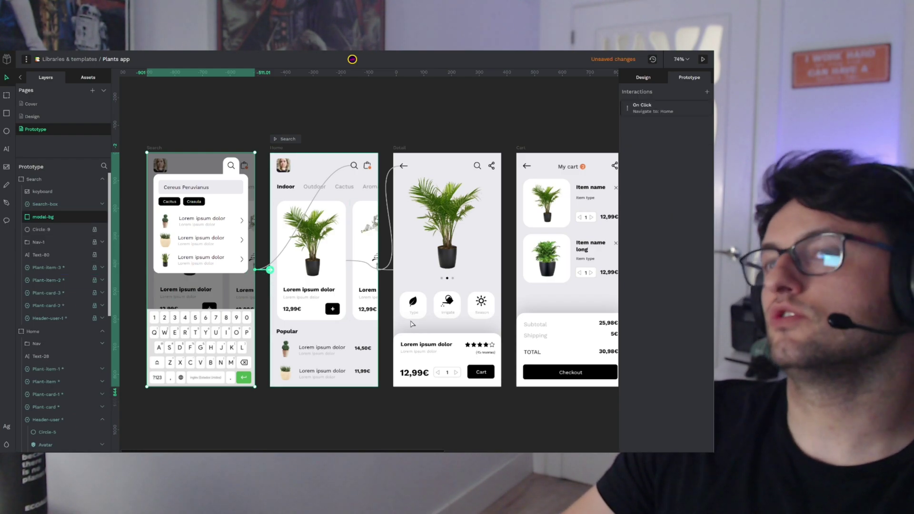
left_click(627, 110)
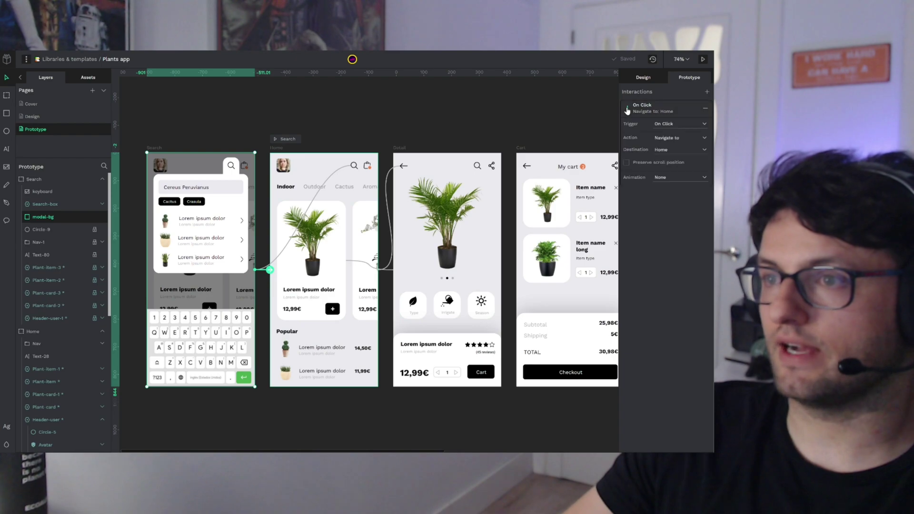
left_click(673, 177)
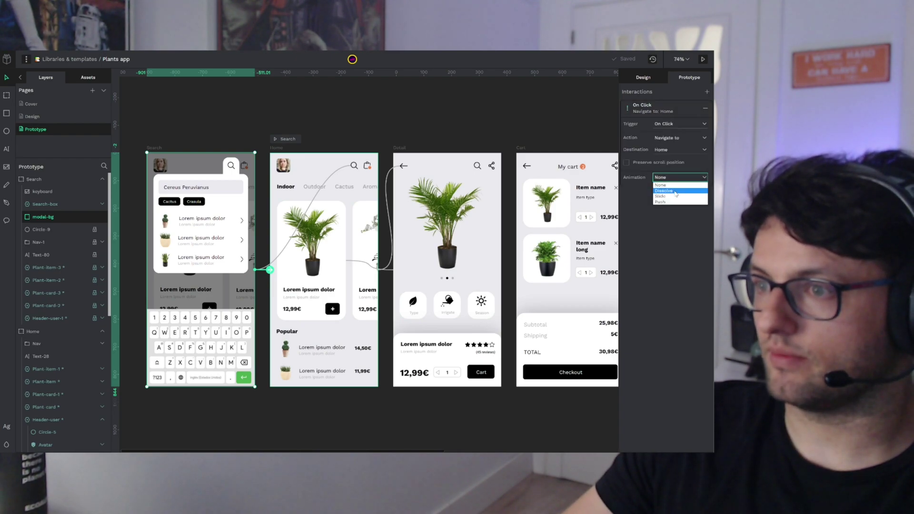
left_click(675, 191)
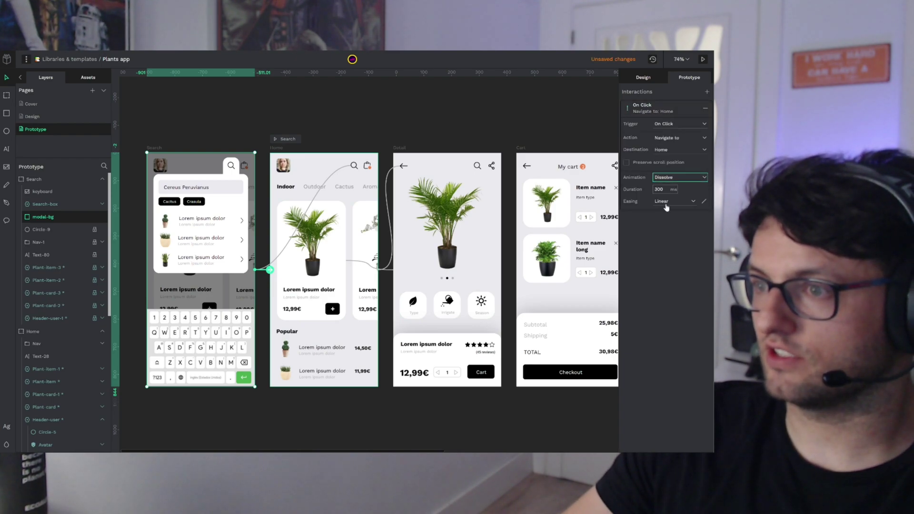
left_click(666, 204)
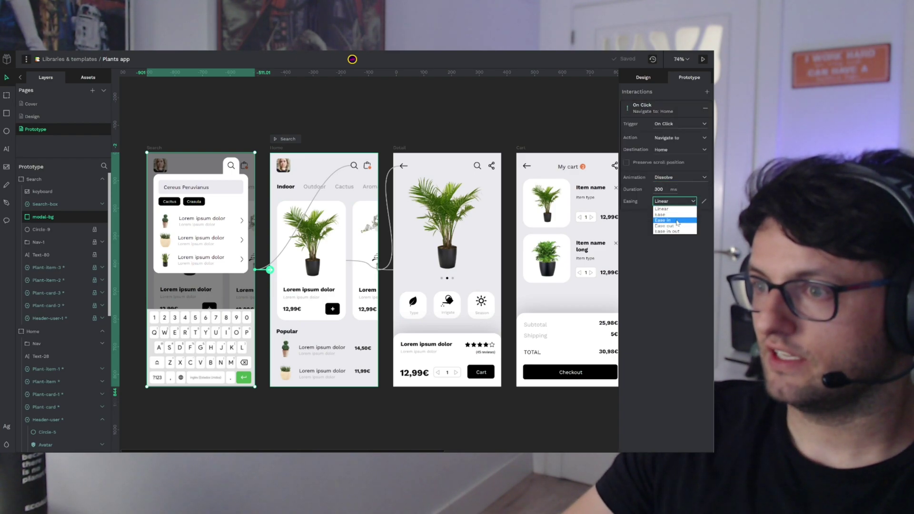
left_click(675, 225)
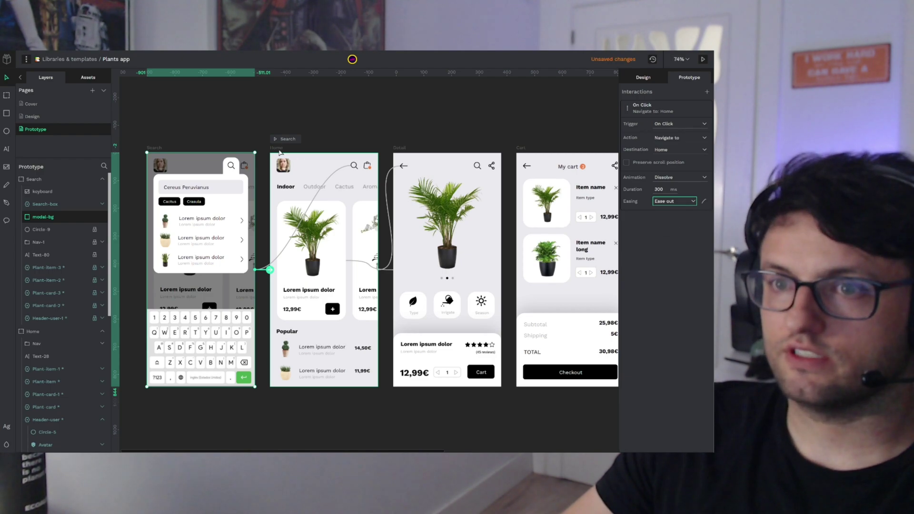
Change the Home search icon's Dissolve easing to Ease in.
left_click(353, 166)
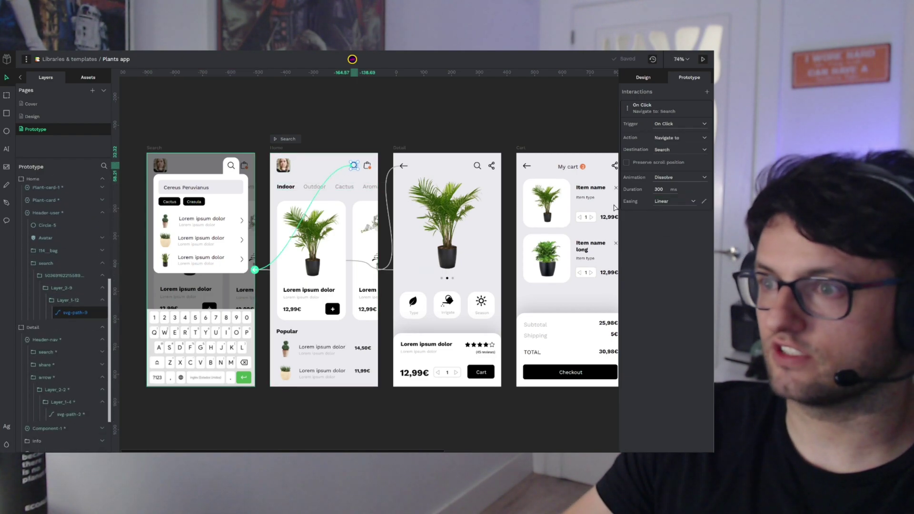
left_click(673, 201)
left_click(677, 221)
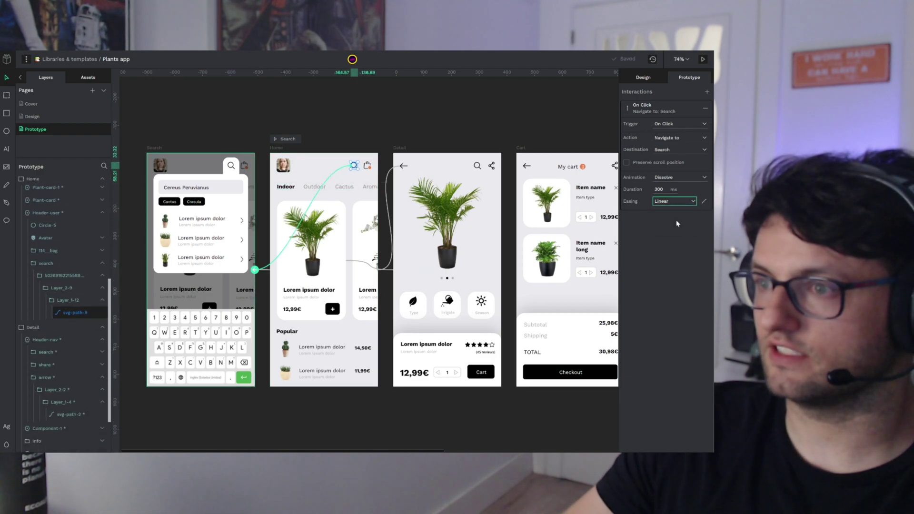
left_click(545, 115)
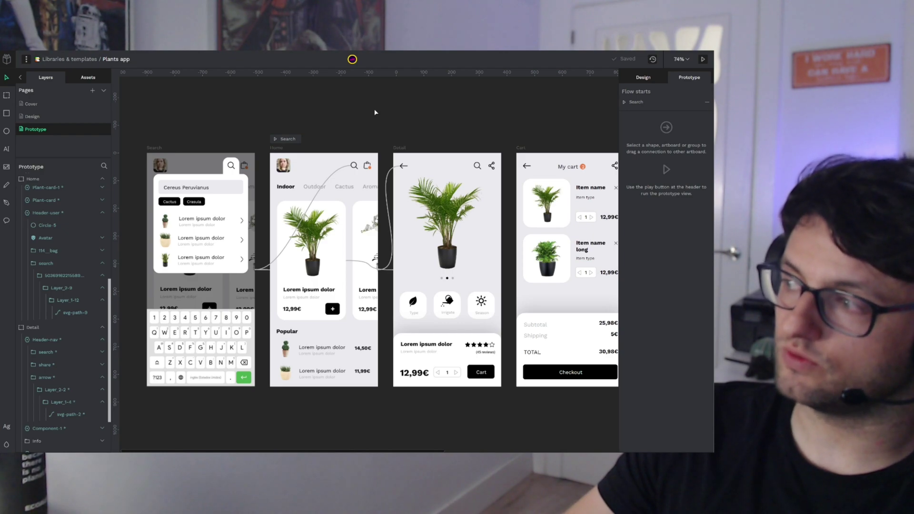
Open the prototype in view mode and show, then hide, the clickable-area highlights.
key("g")
key("v")
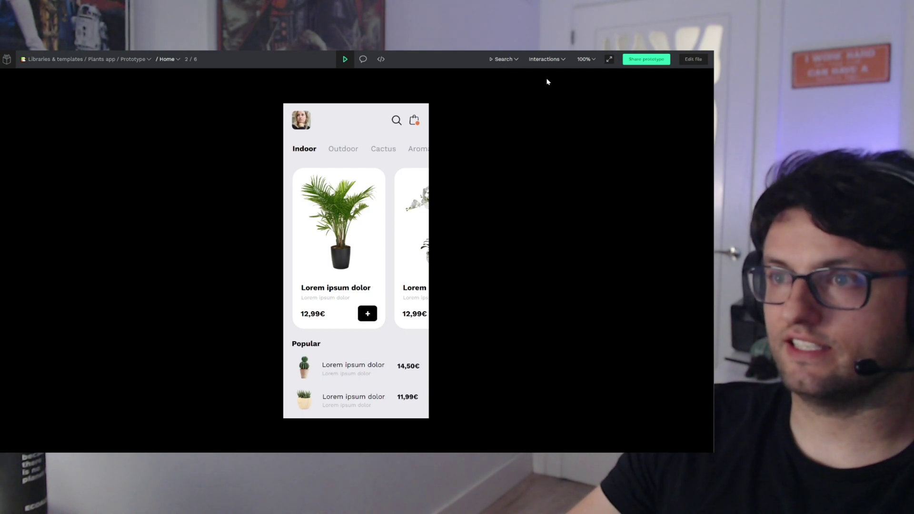
left_click(555, 60)
left_click(556, 95)
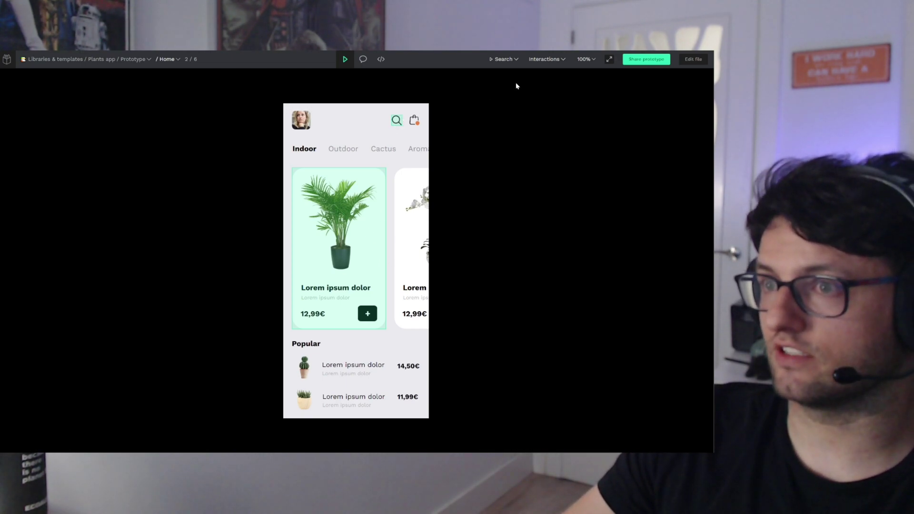
left_click(538, 64)
left_click(539, 81)
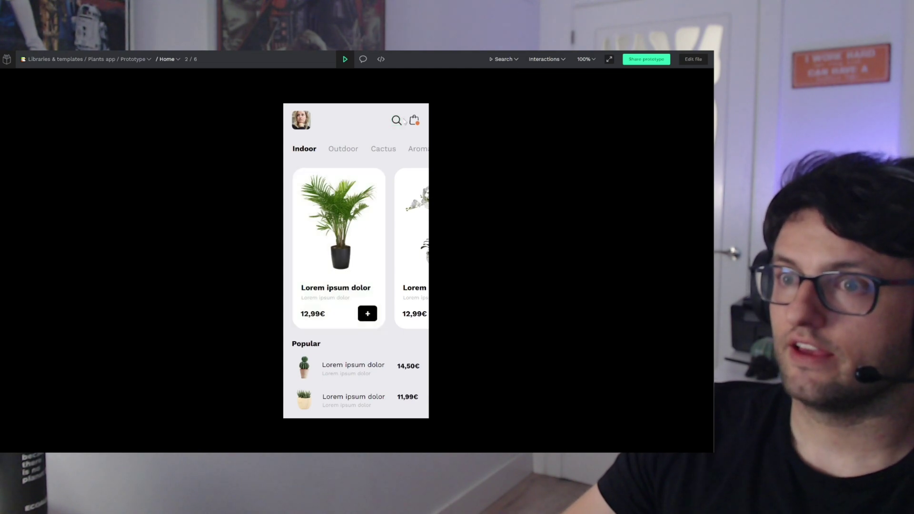
Open Search from Home's search icon, tap the Search screen back to Home, and exit the preview.
left_click(396, 121)
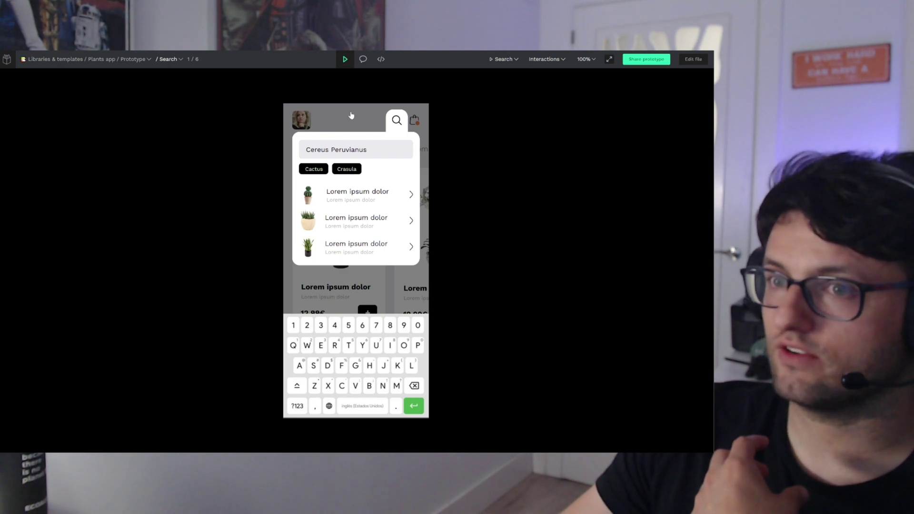
left_click(351, 116)
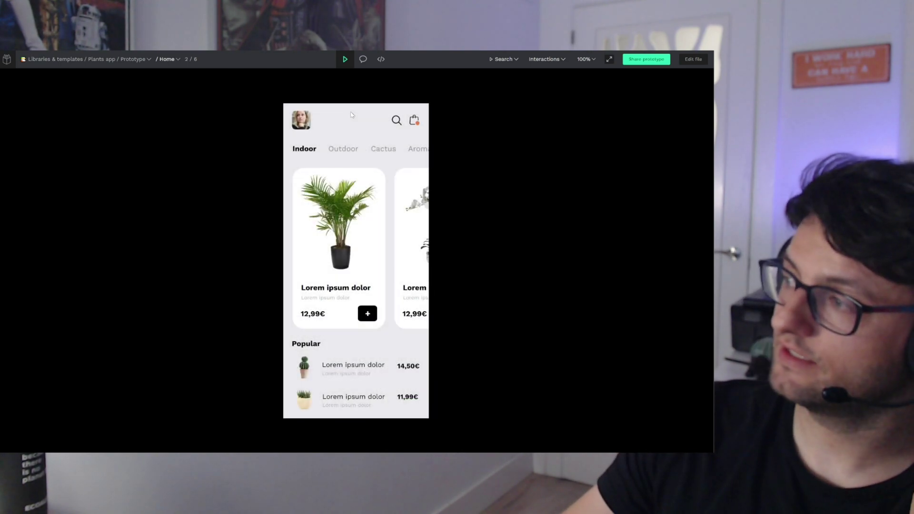
left_click(351, 59)
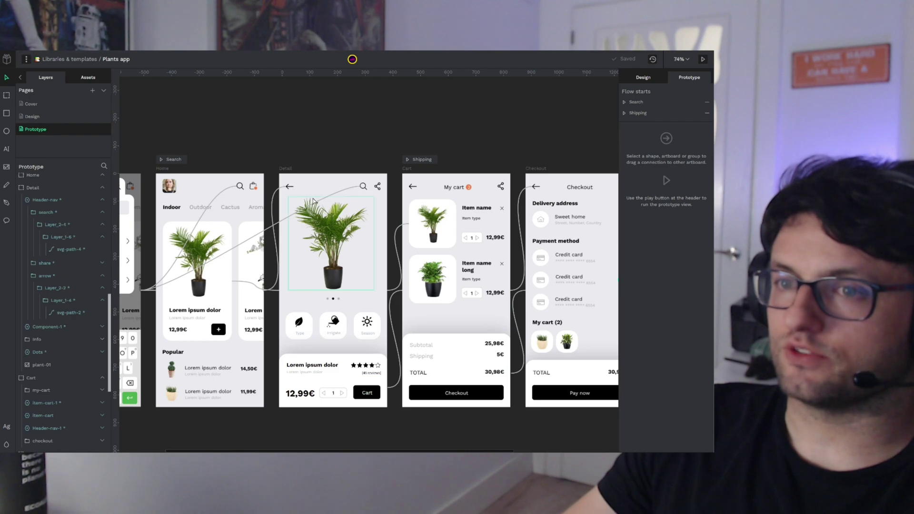
Give the Detail back arrow's link to Home a Push animation.
left_click(273, 202)
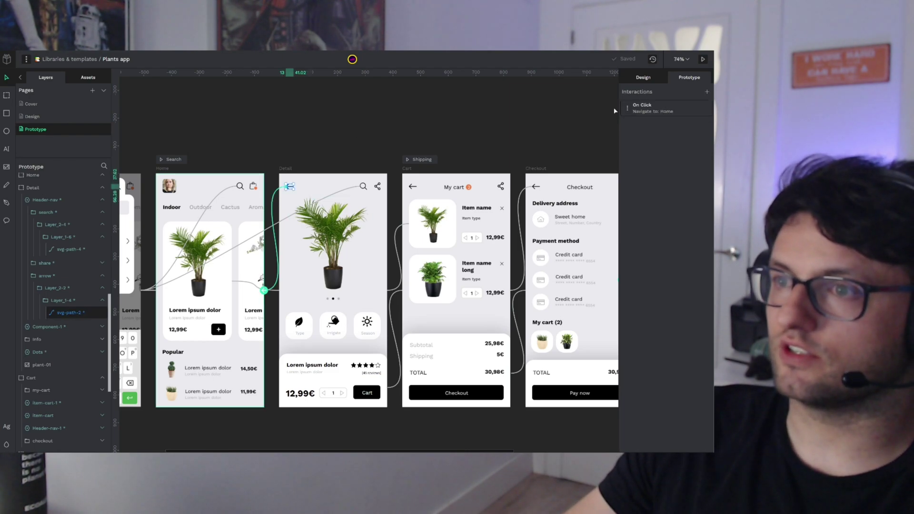
left_click(657, 109)
left_click(698, 178)
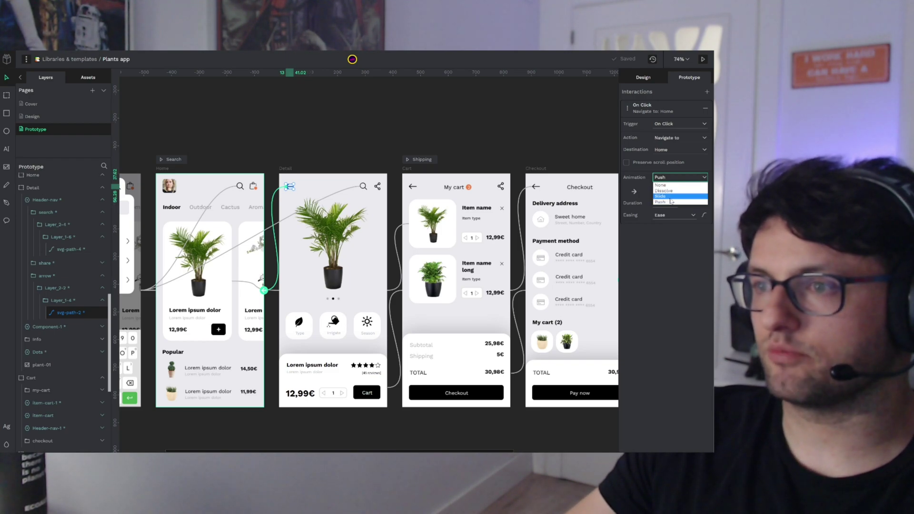
left_click(396, 133)
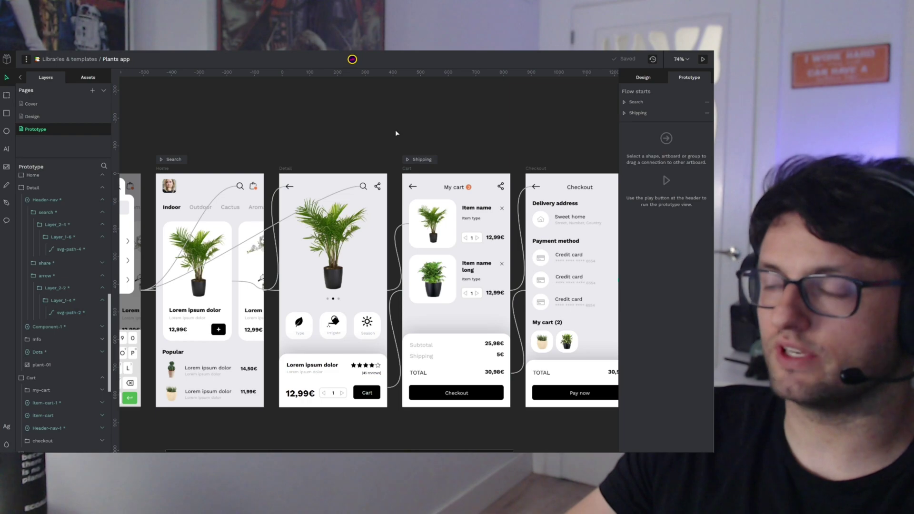